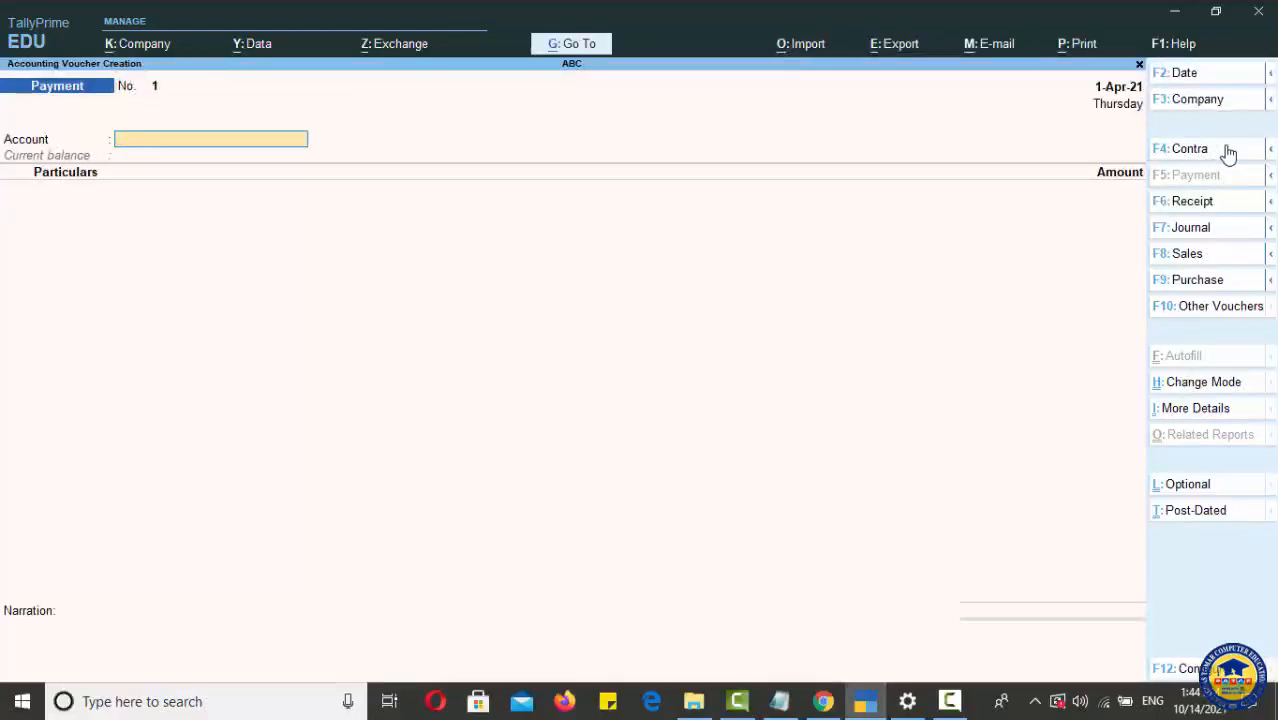
Step: Switch the new voucher to a Contra voucher and set its date to 1-Apr-21
left_click(1217, 156)
left_click(1187, 74)
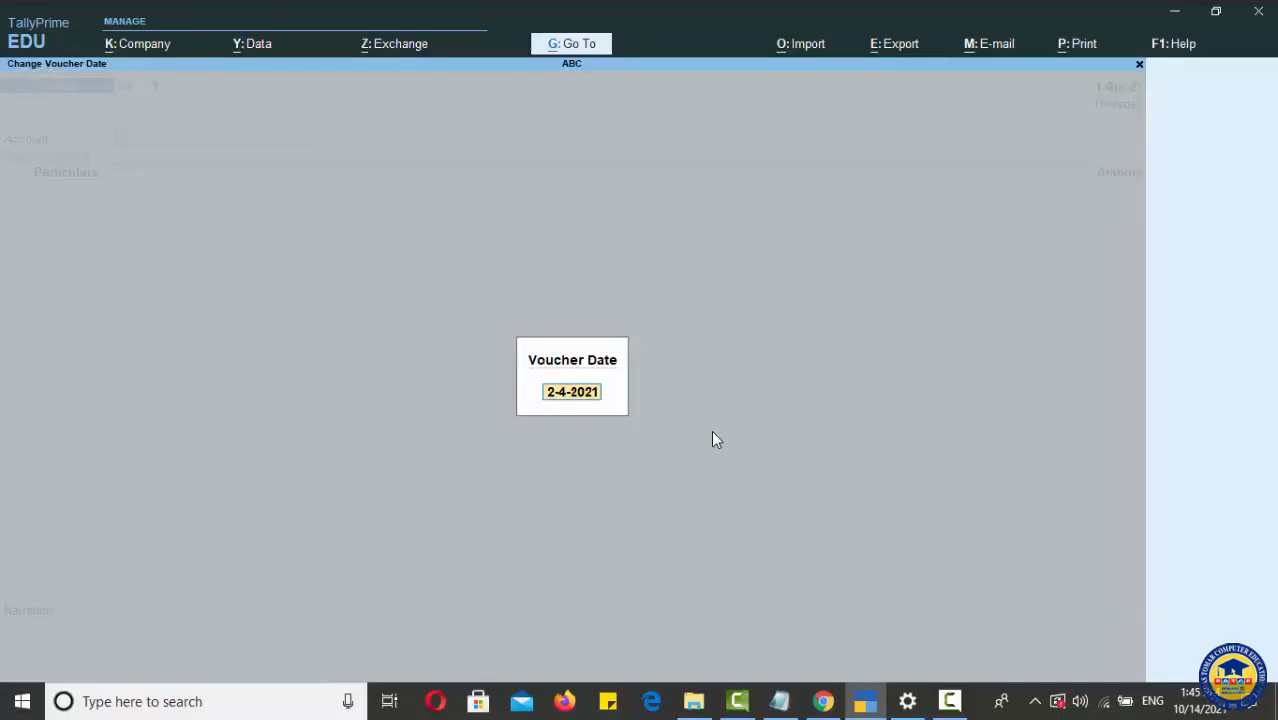
type("1")
key("Return")
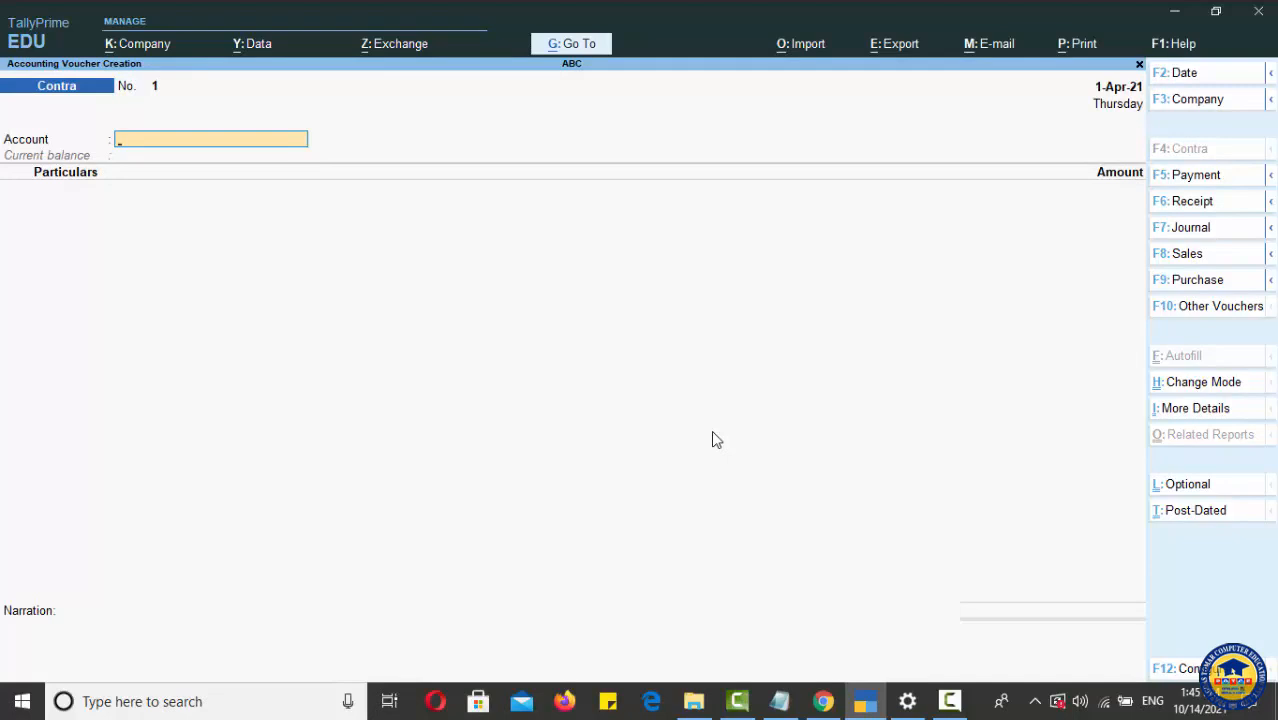
Step: Set the Contra voucher's account to Cash and choose IDBI BANK as the ledger under particulars
type("C")
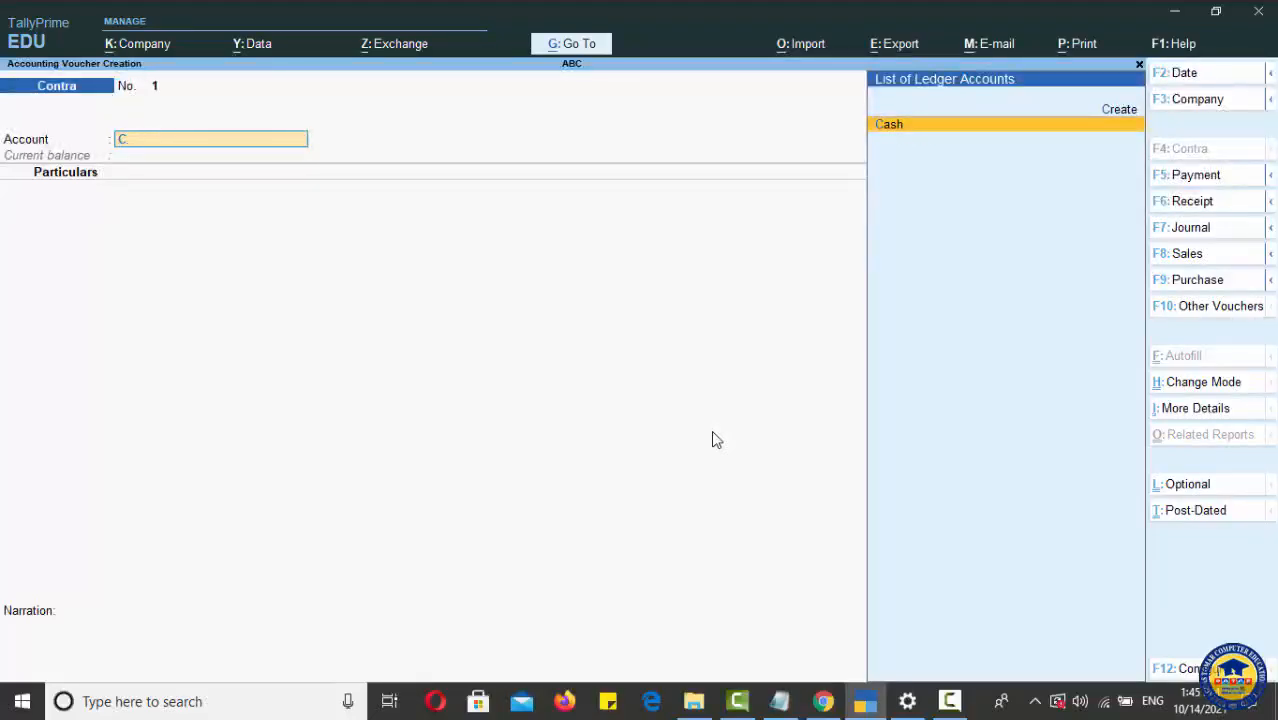
key("BackSpace")
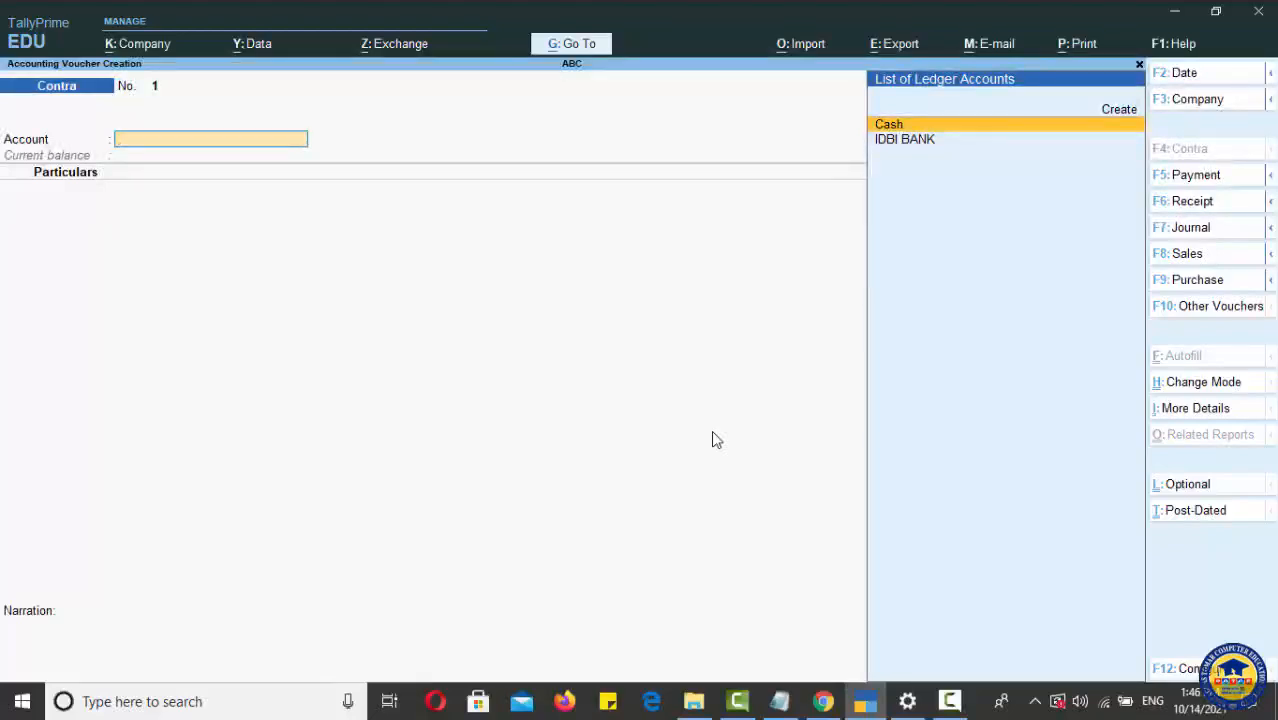
key("Return")
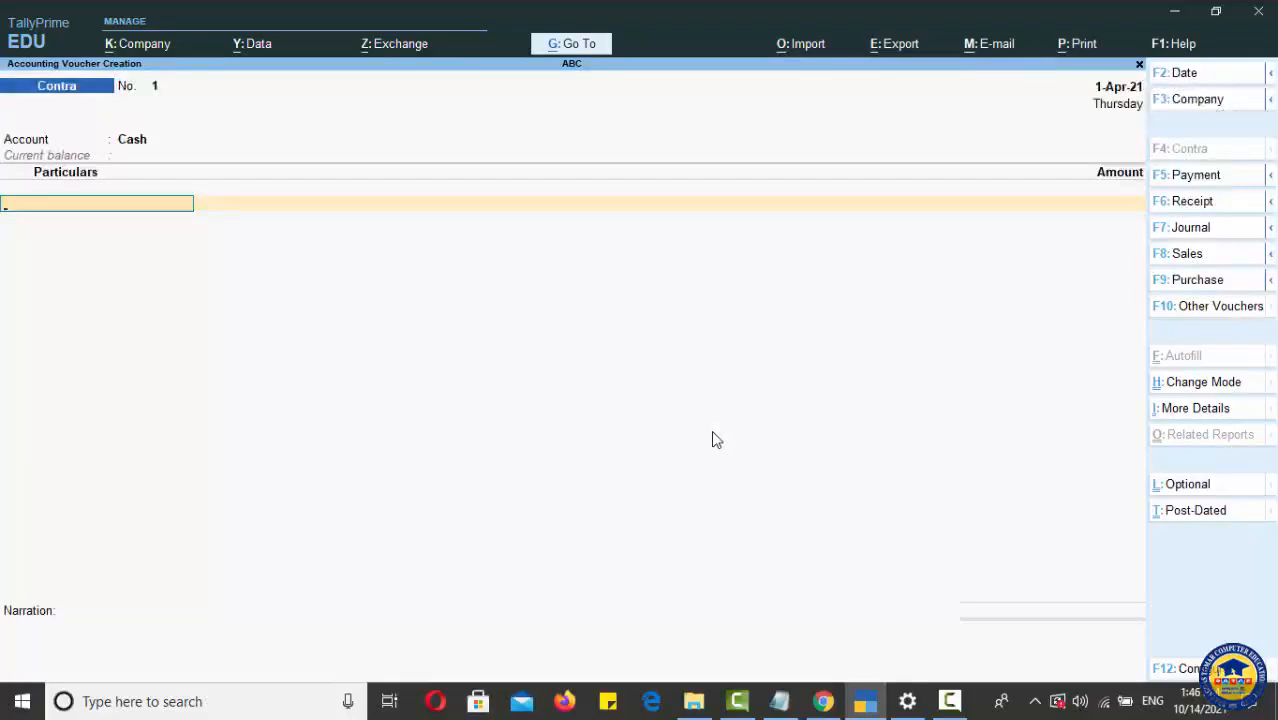
type("I")
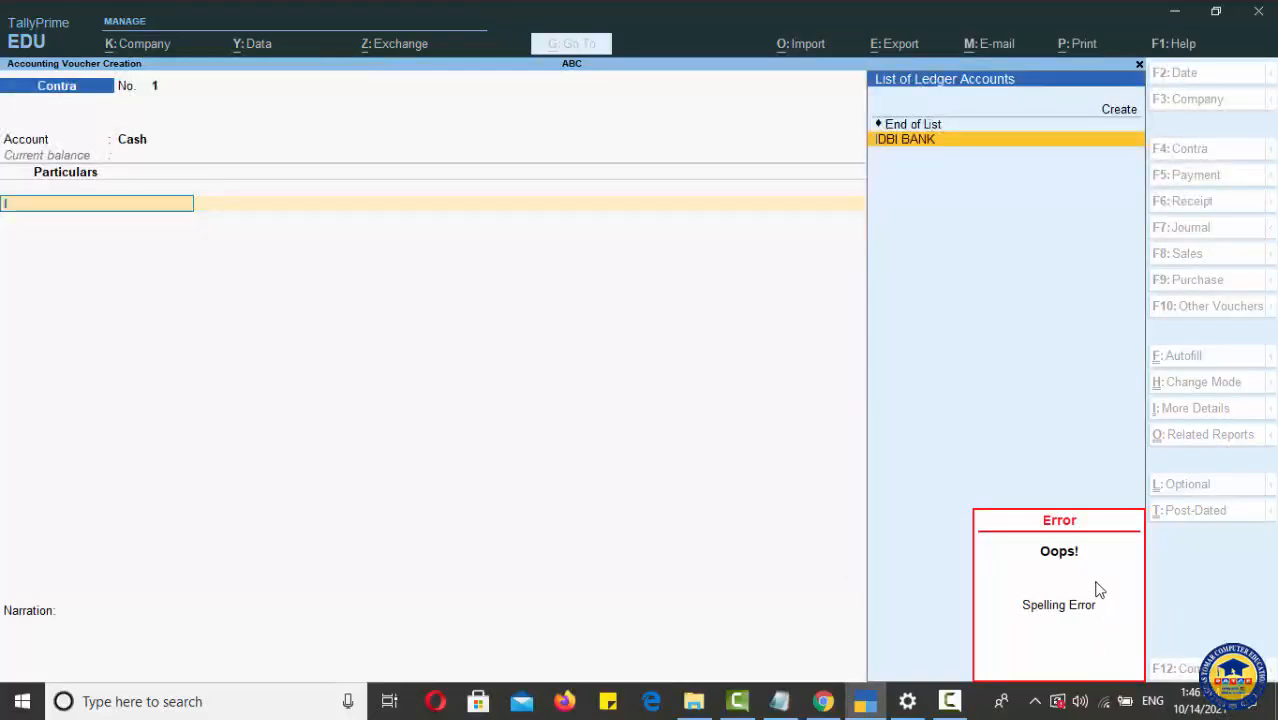
key("BackSpace")
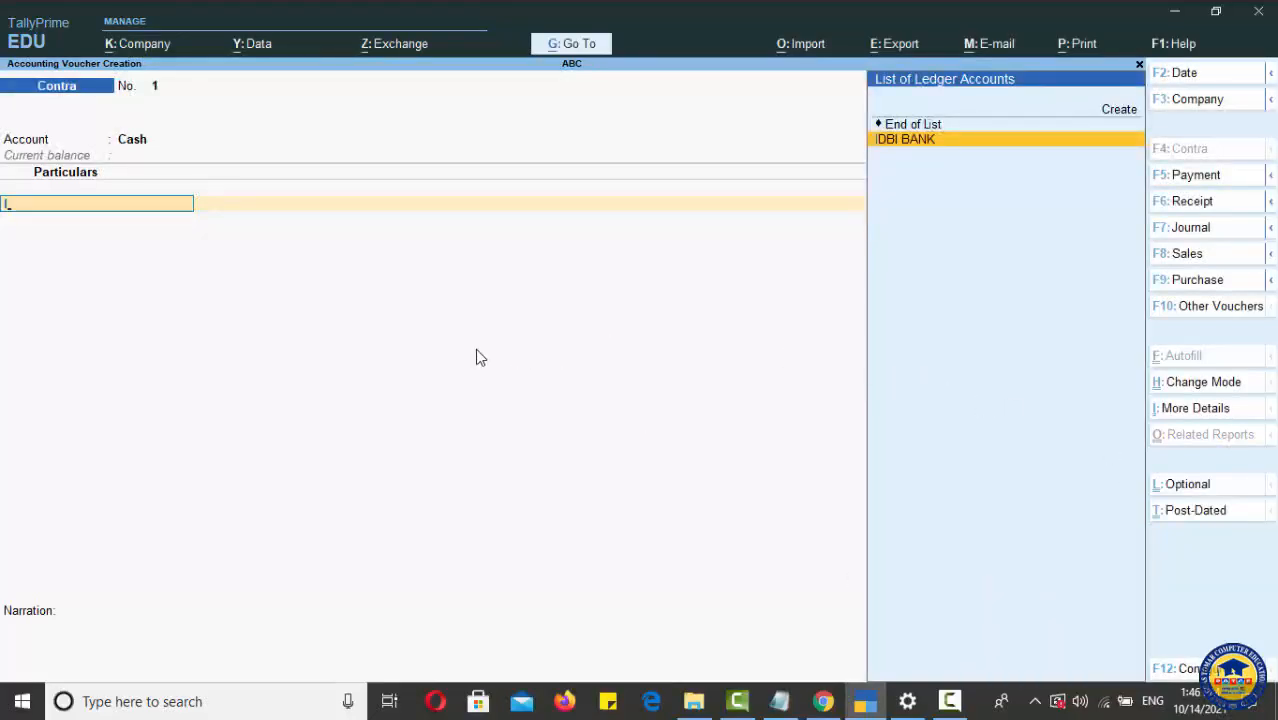
key("BackSpace")
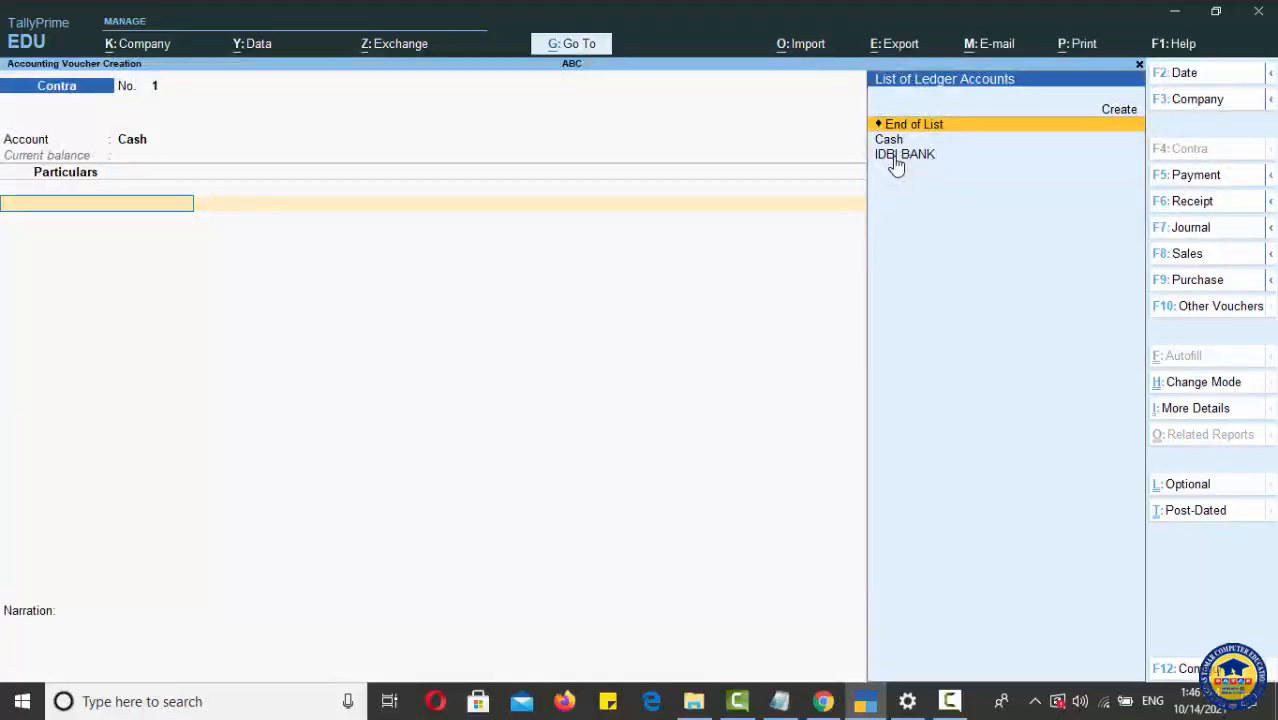
type("IDBI")
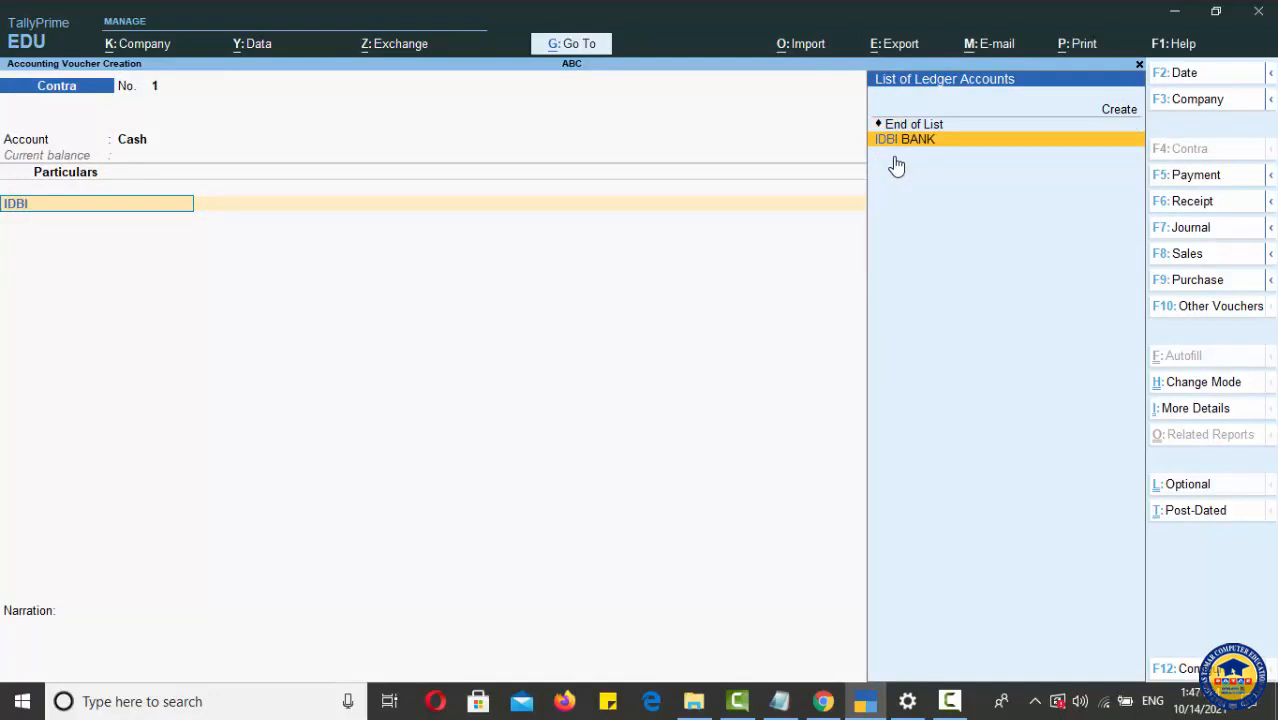
key("Return")
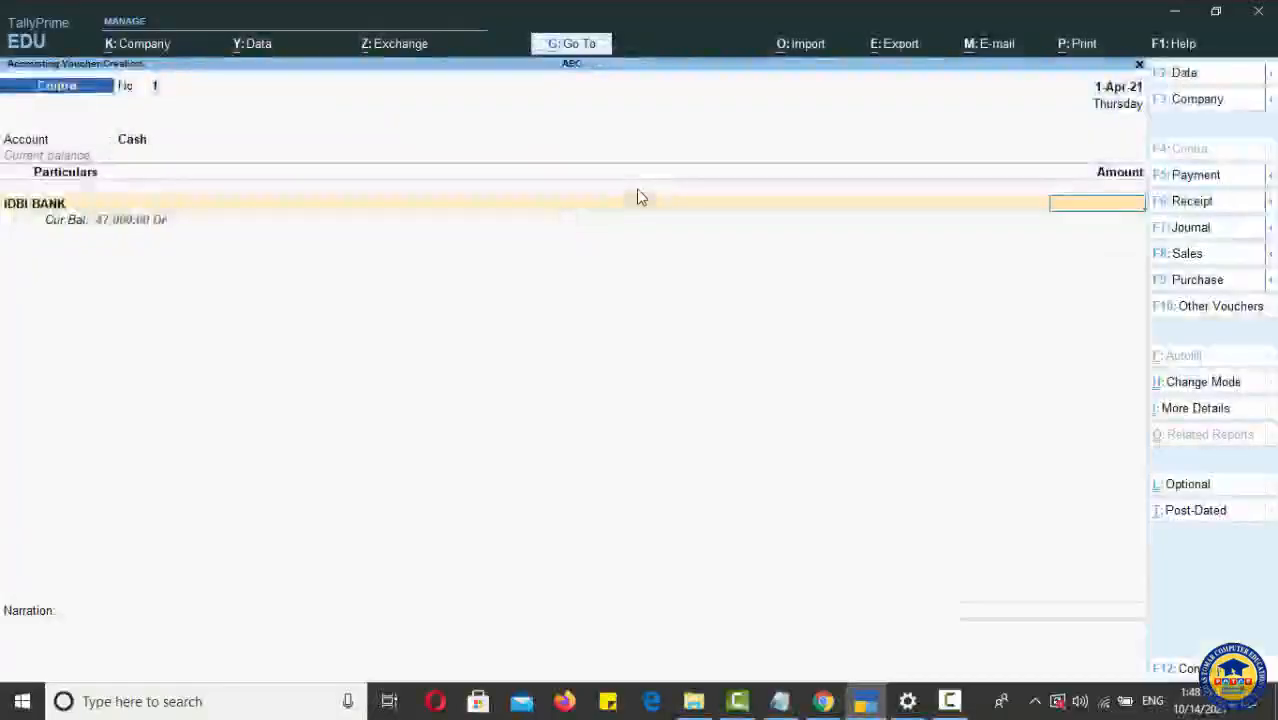
Step: Enter an amount of 25,000 for the IDBI BANK line
type("25")
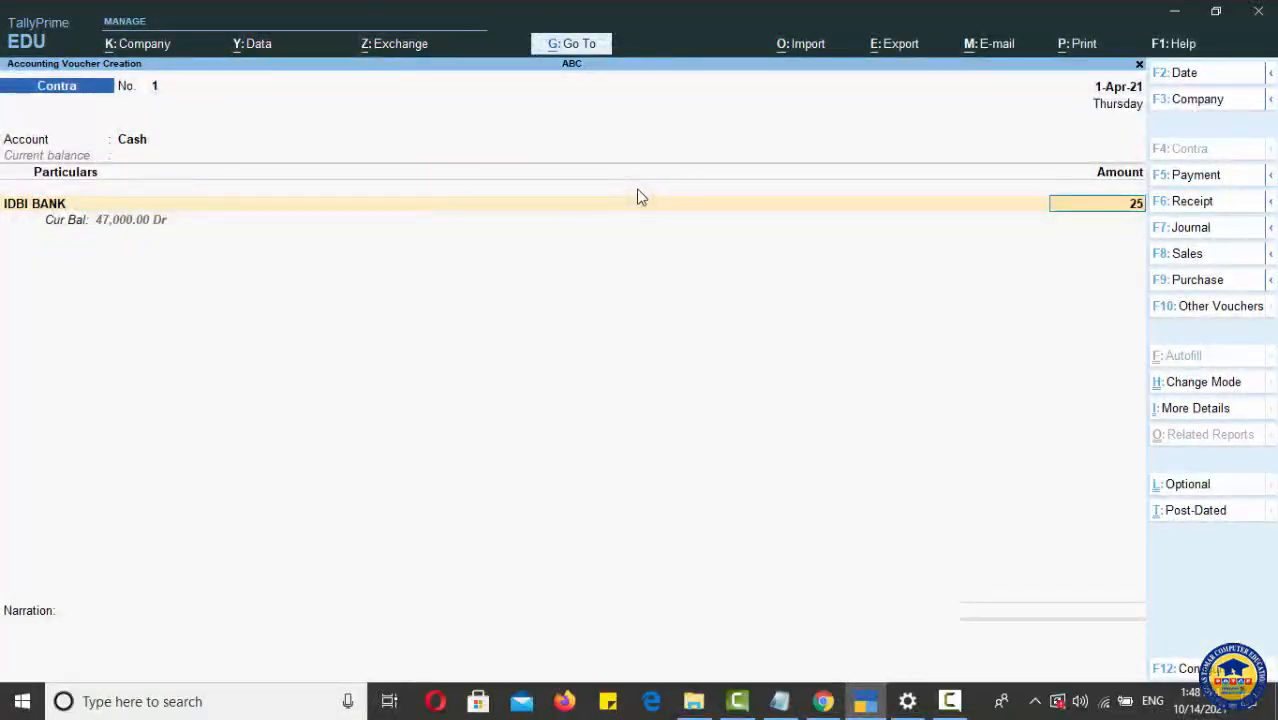
type("000")
key("Return")
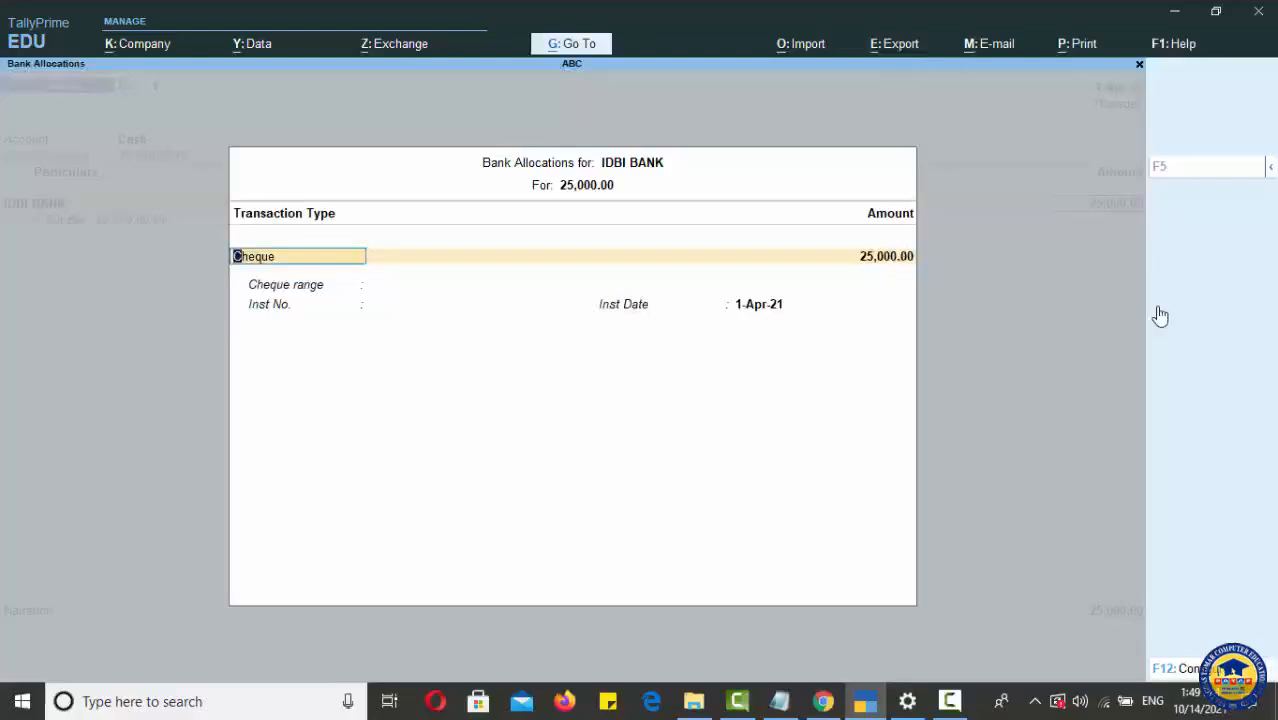
Step: Complete the IDBI BANK allocation as a Cheque for 25,000 with cheque range Not Applicable, no instrument number and instrument date 1-Apr-21
key("Return")
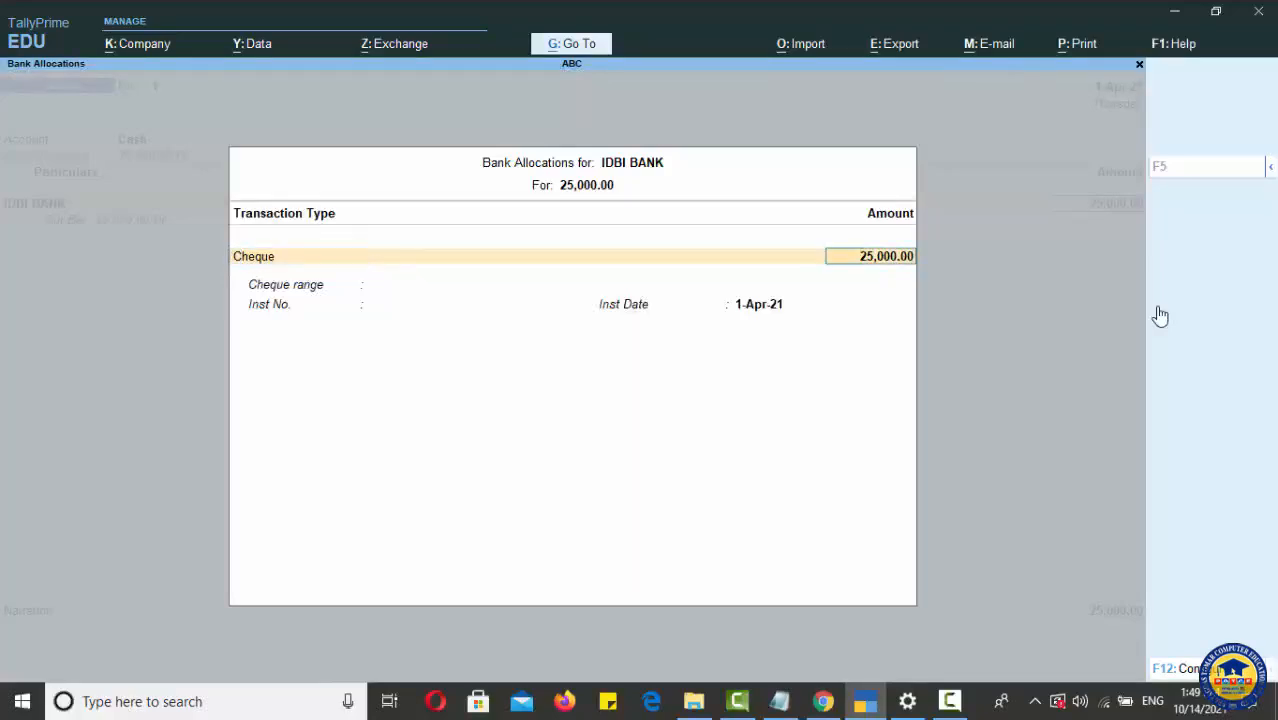
key("Return")
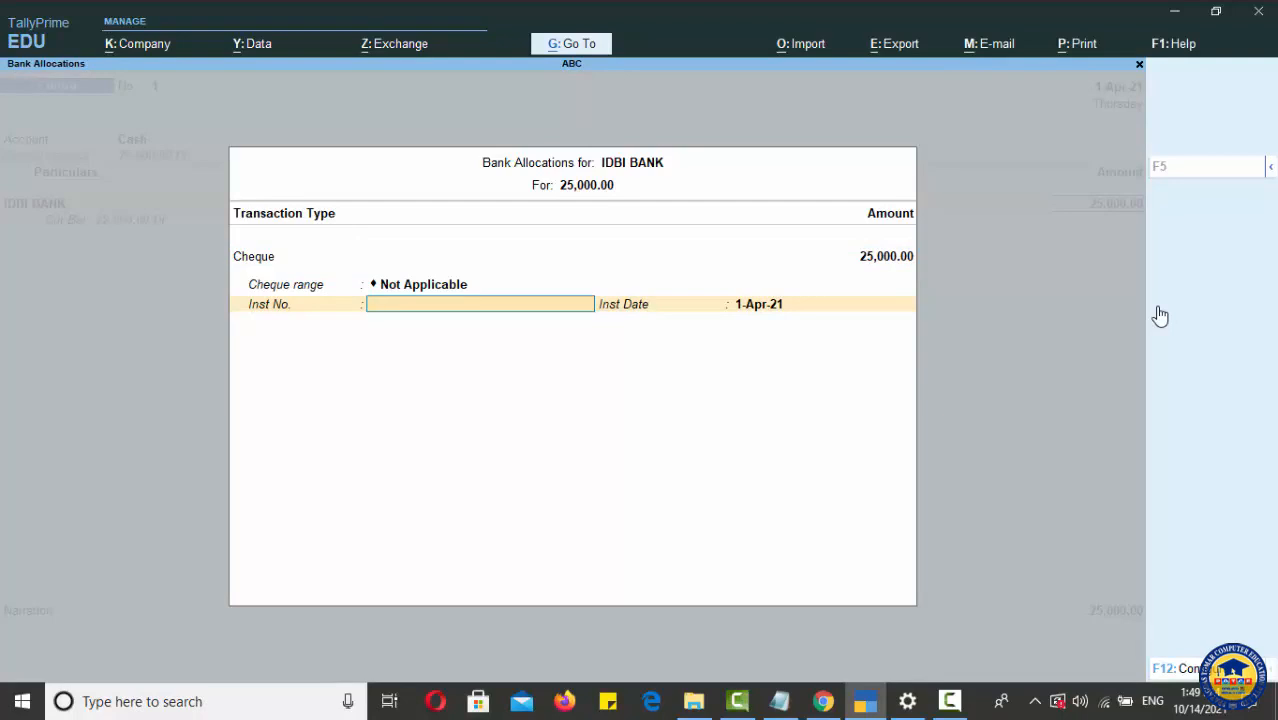
key("Return")
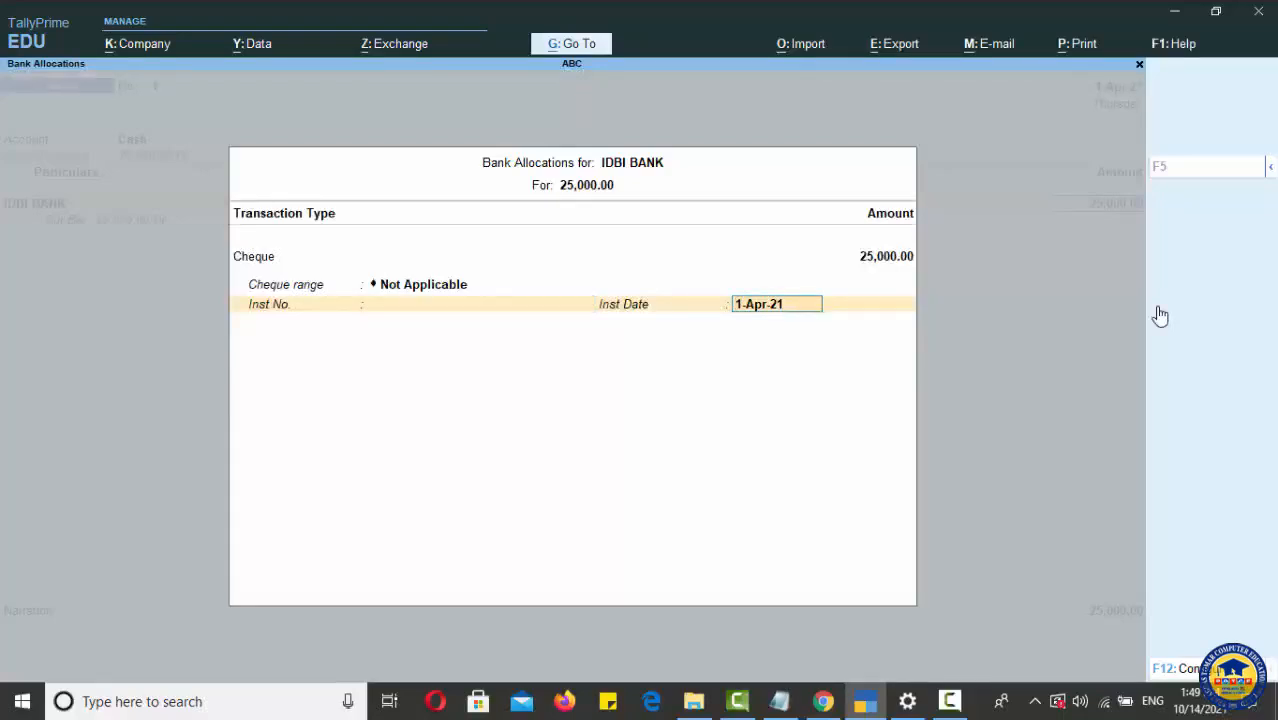
key("Return")
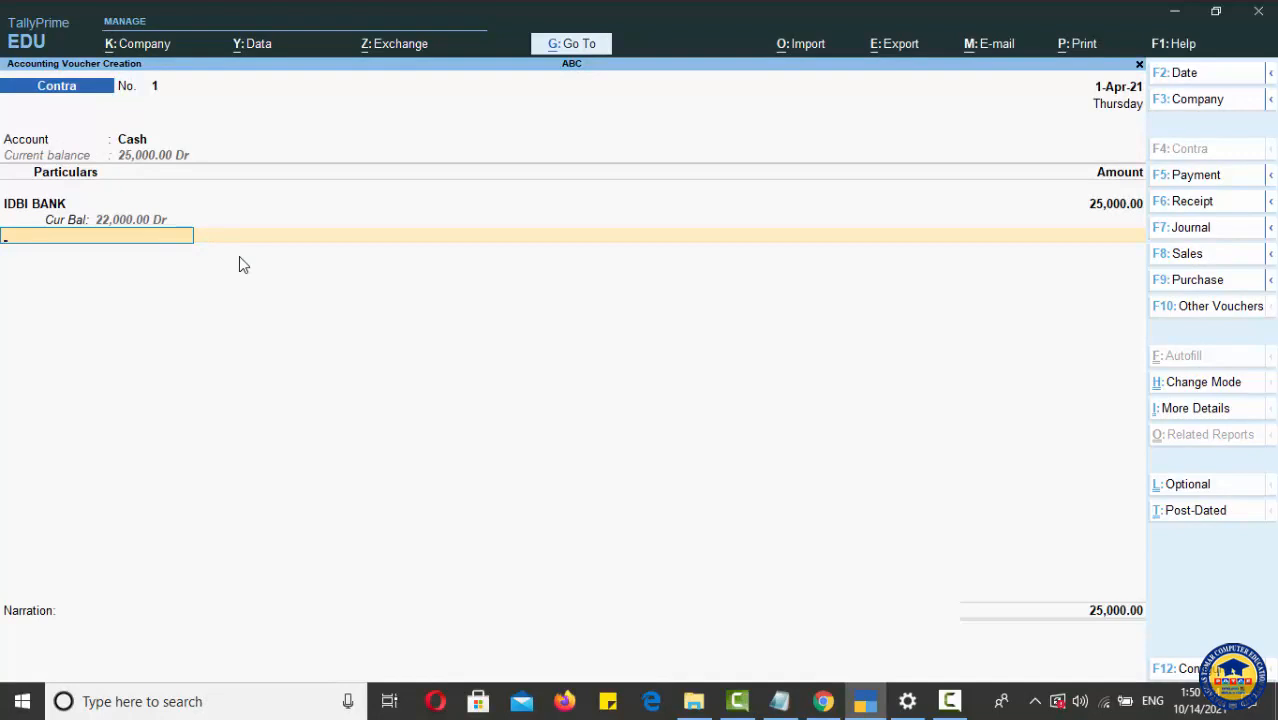
Step: Finish the ledger lines, enter the narration "CASH WITHDRAWAL FROM IDBI BANK" and save the Contra voucher
key("Return")
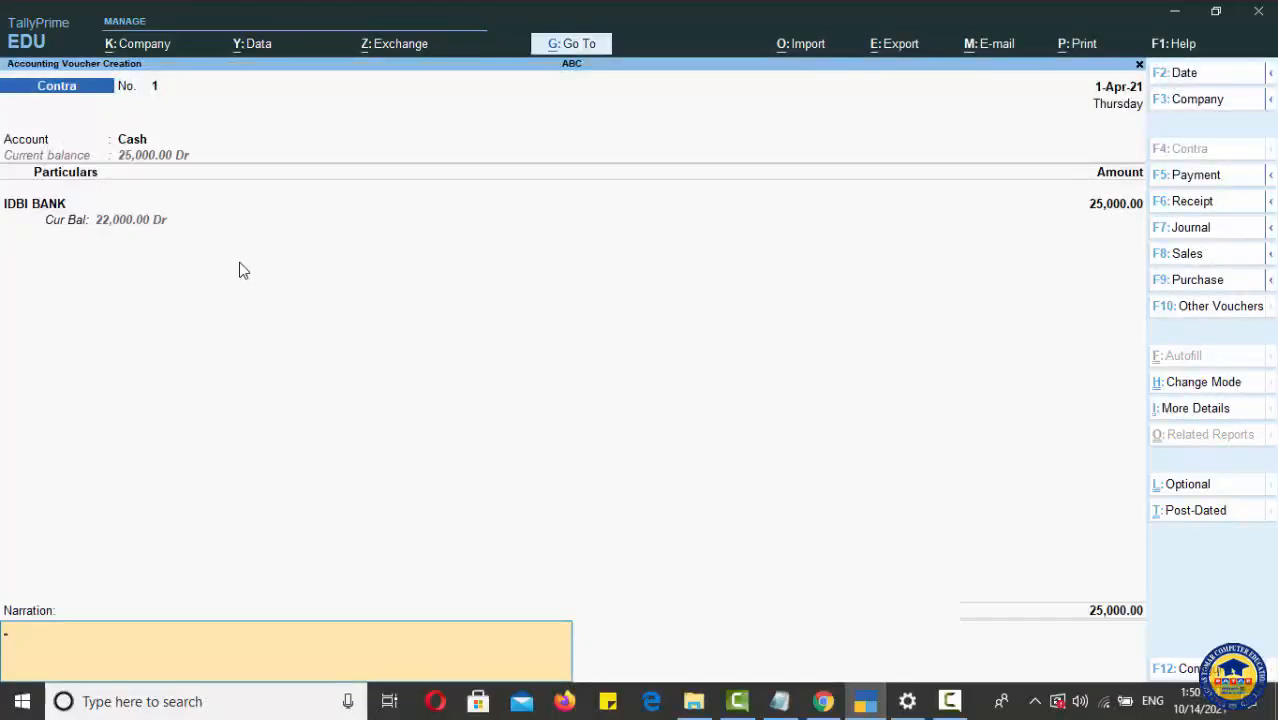
type("CASH WITHDRAWAL FROM IDBI BANK")
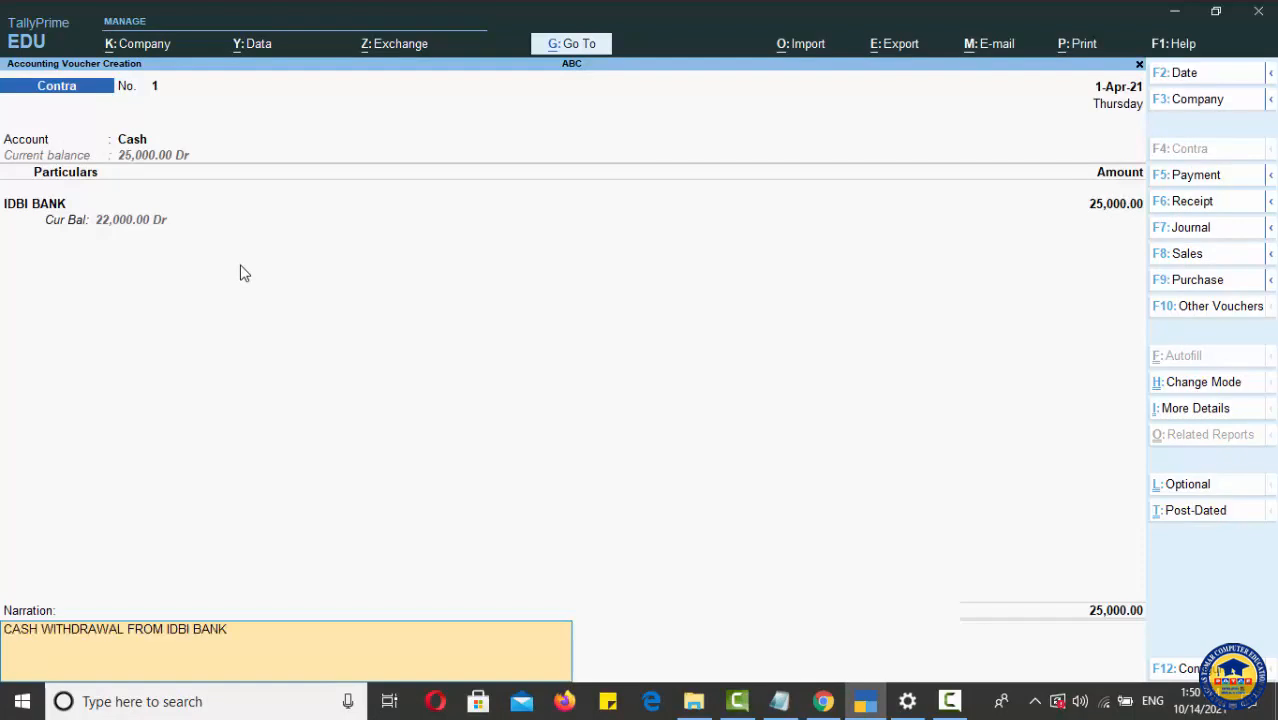
key("Return")
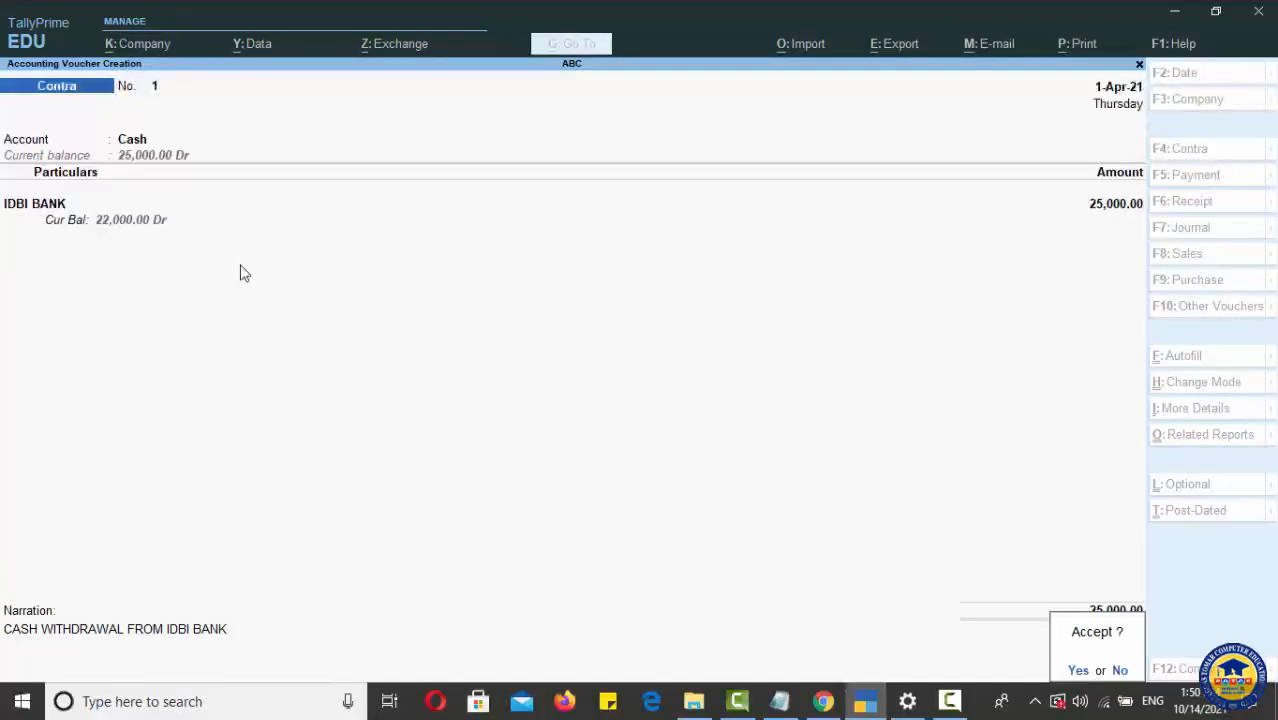
key("Return")
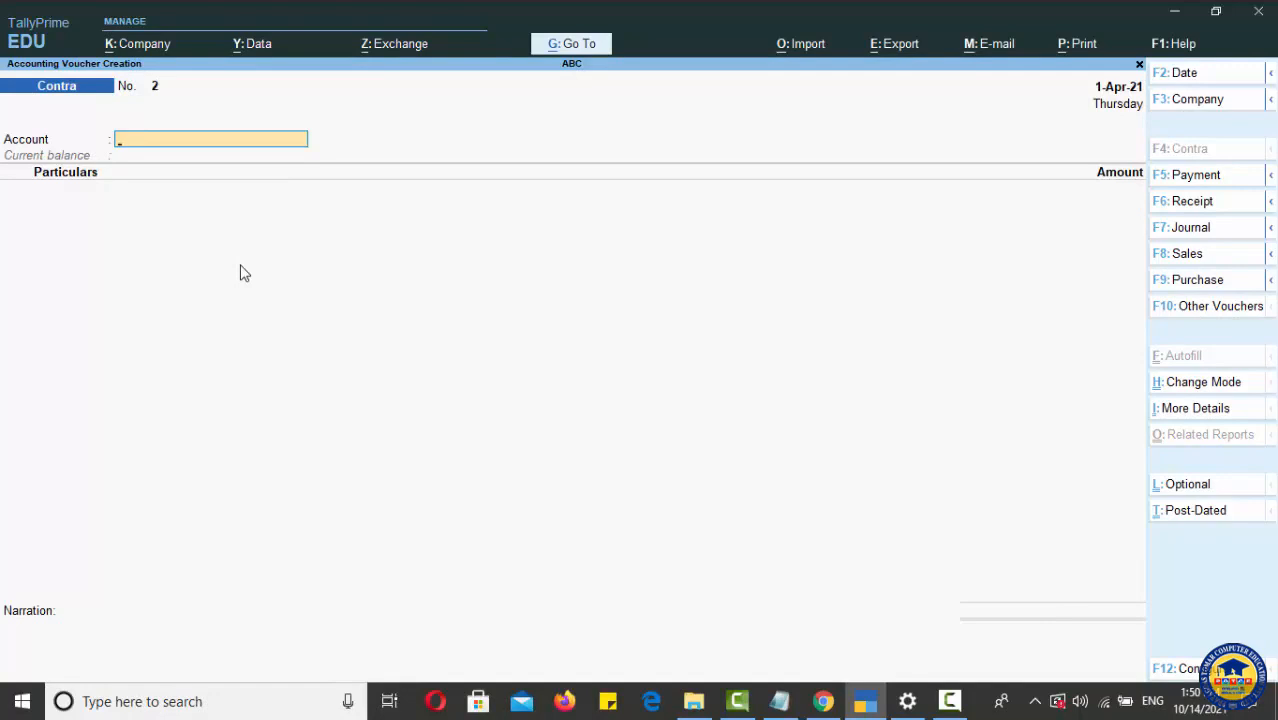
Step: Leave voucher entry and open the Trial Balance report for company ABC
key("Escape")
key("Down")
key("Down")
key("Down")
key("Down")
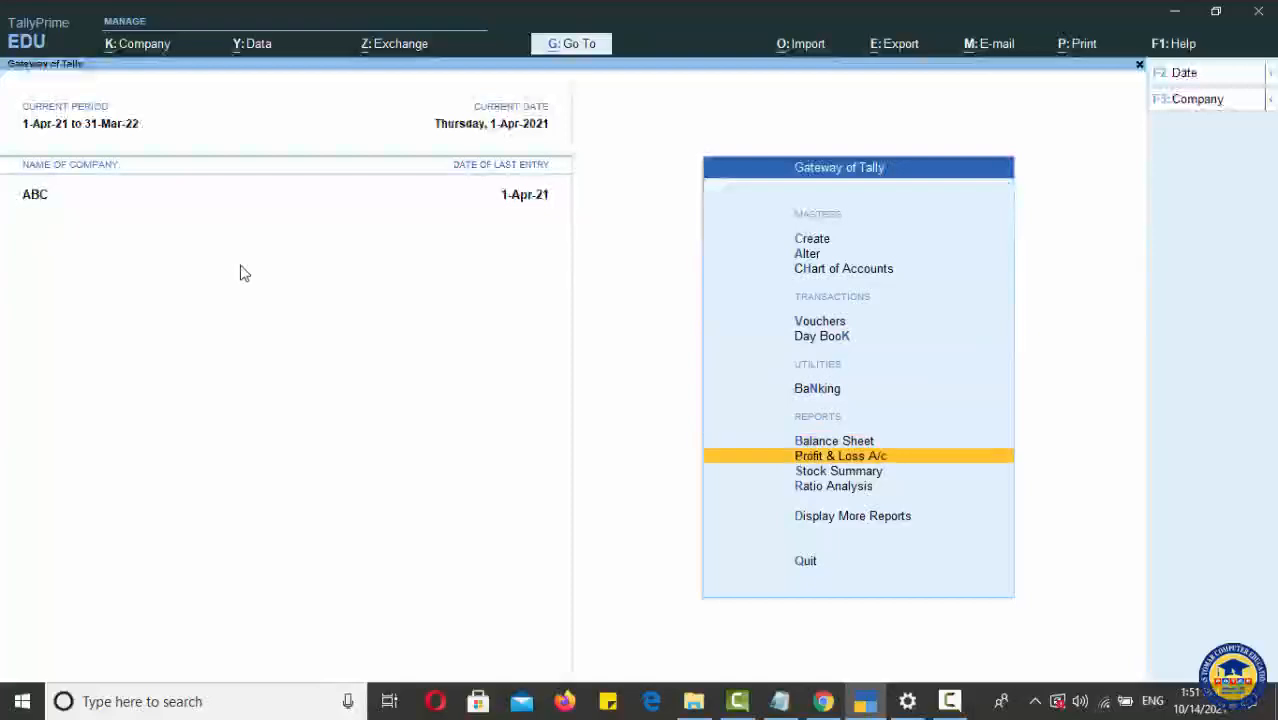
key("Down")
key("Down")
key("Down")
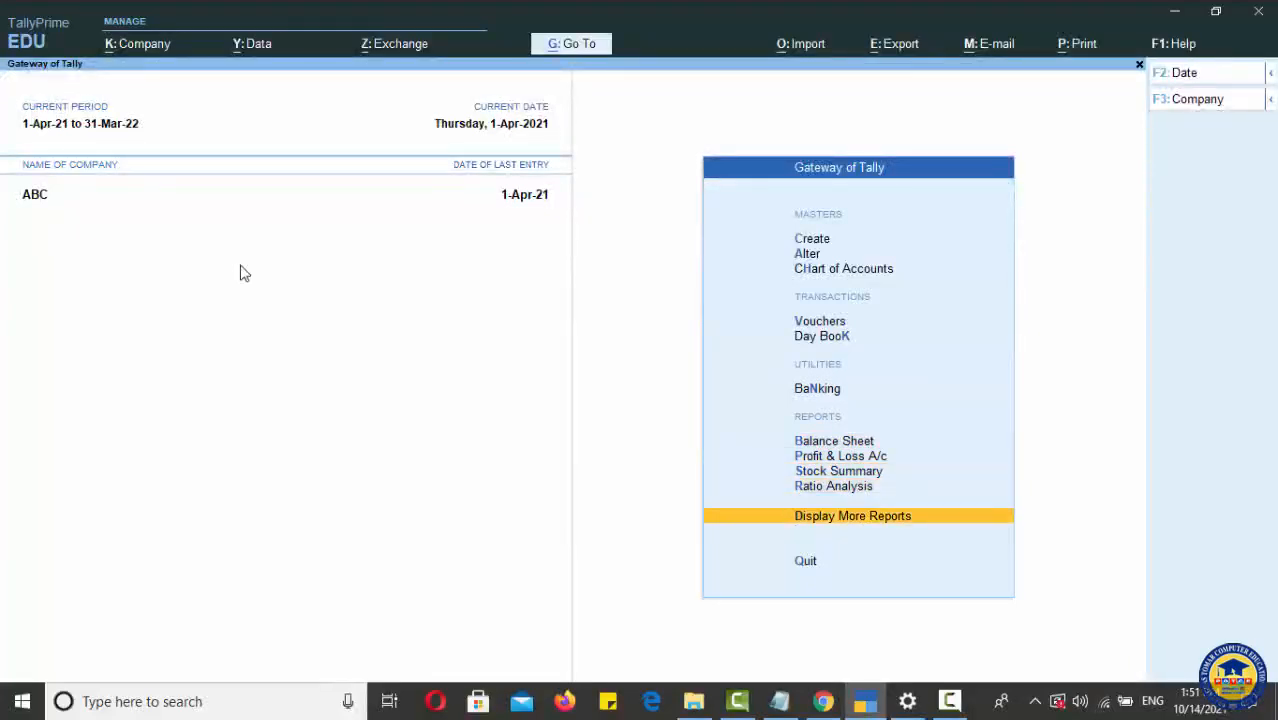
key("Return")
key("Return")
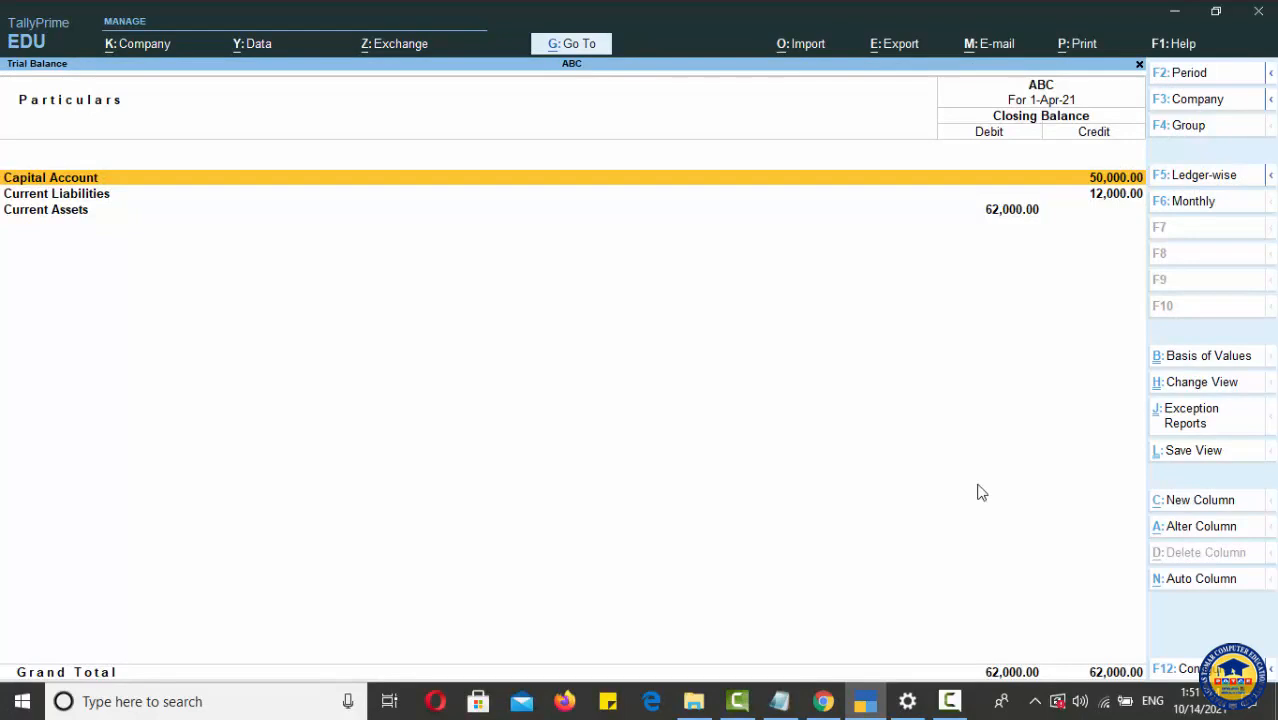
Step: Drill down from Current Assets in the Trial Balance to the Cash-in-Hand group summary to check the cash balance
key("Down")
key("Down")
key("Return")
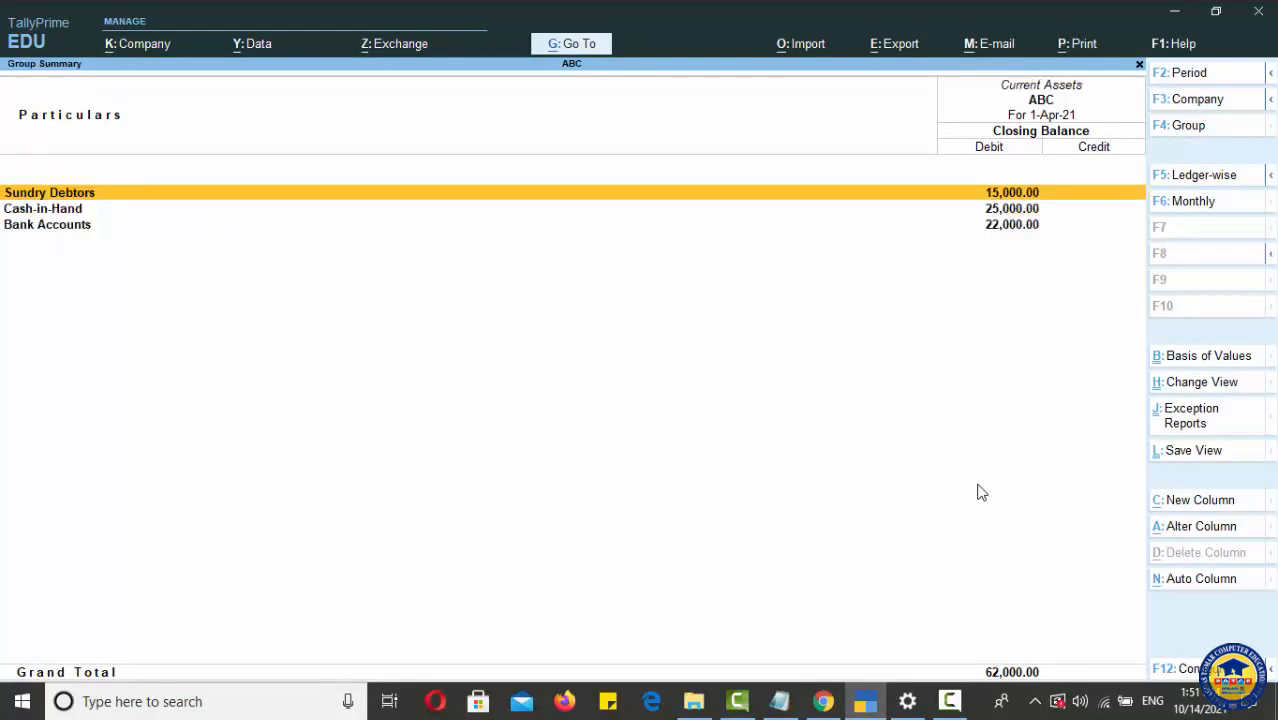
key("Down")
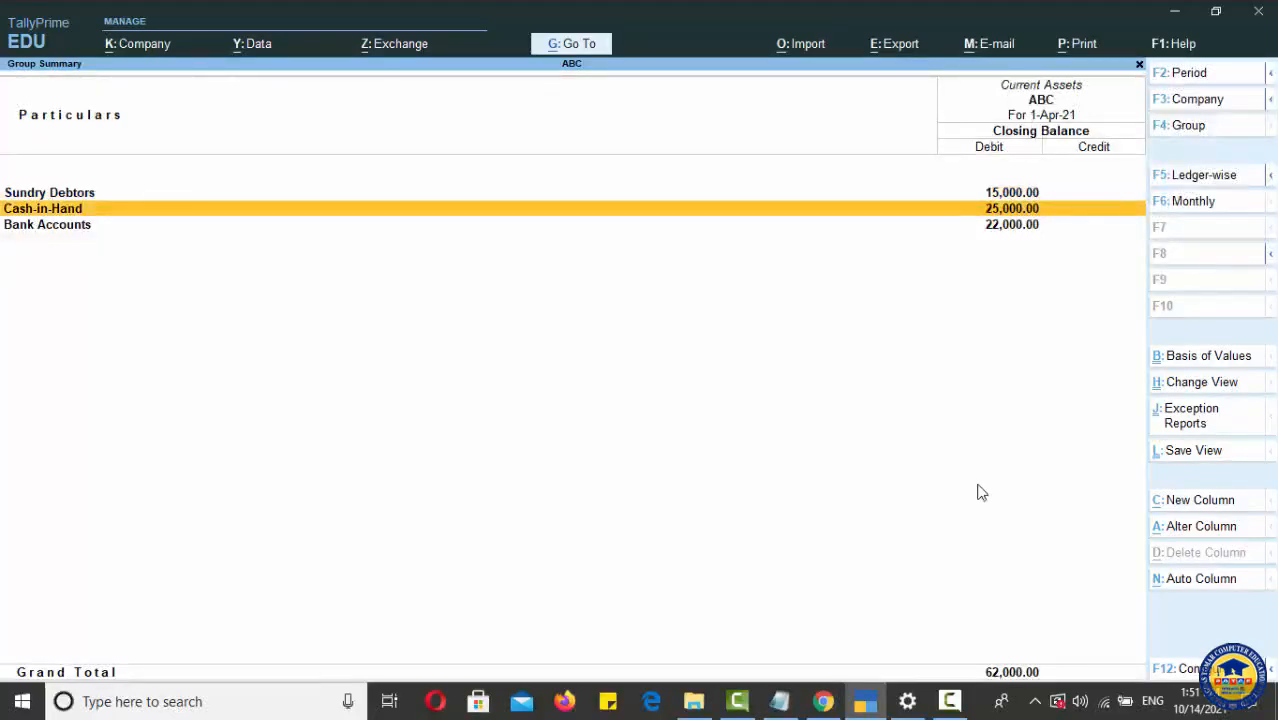
key("Down")
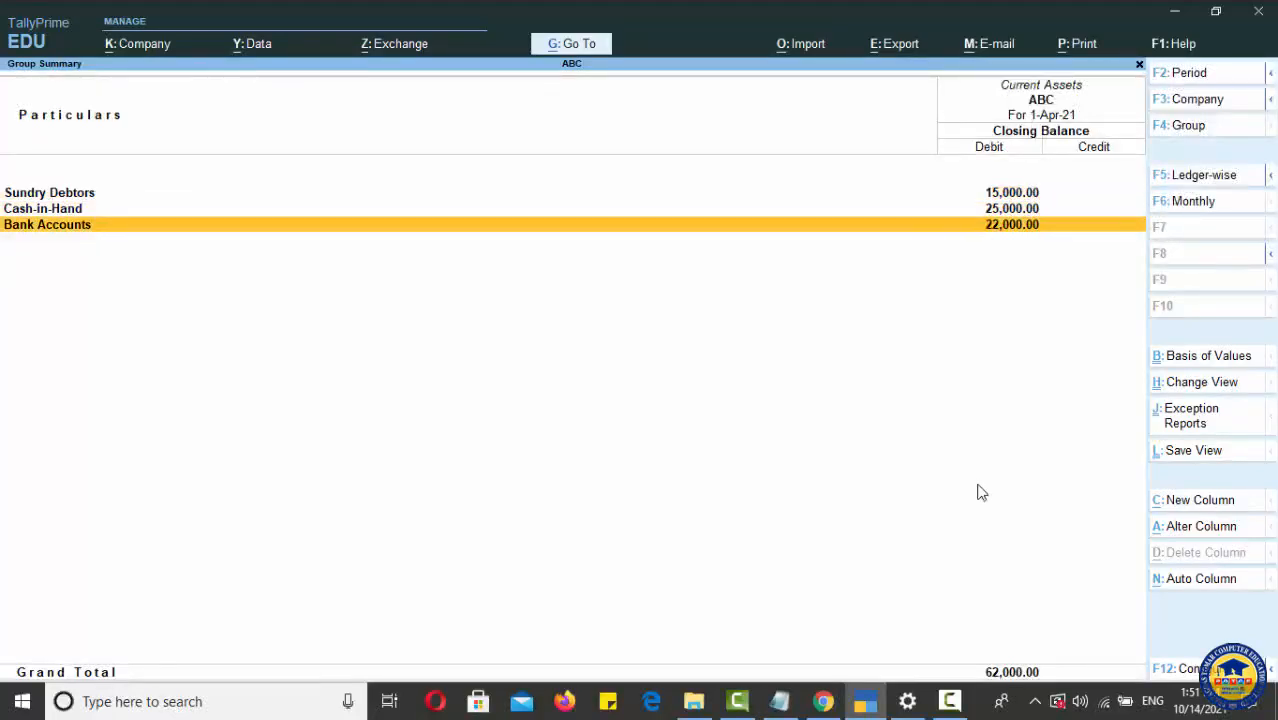
key("Up")
key("Return")
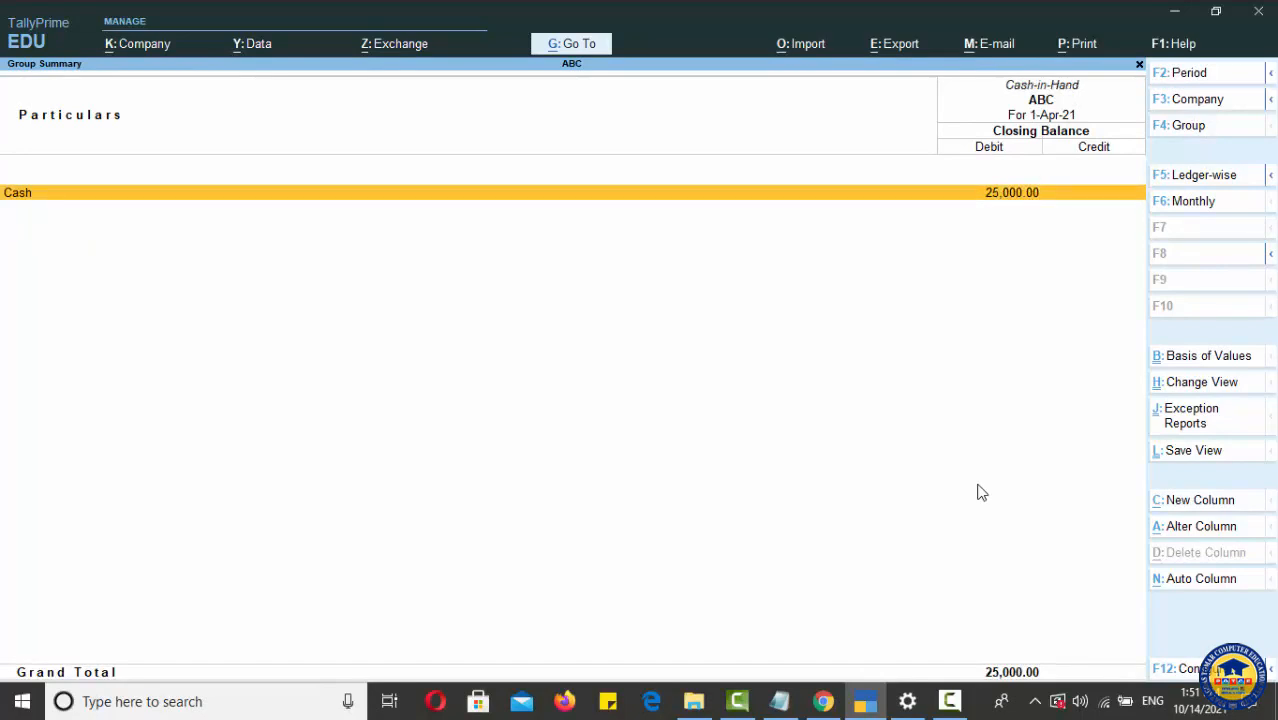
Step: Check the Bank Accounts group summary under Current Assets, and return to the list of reports
key("Escape")
key("Down")
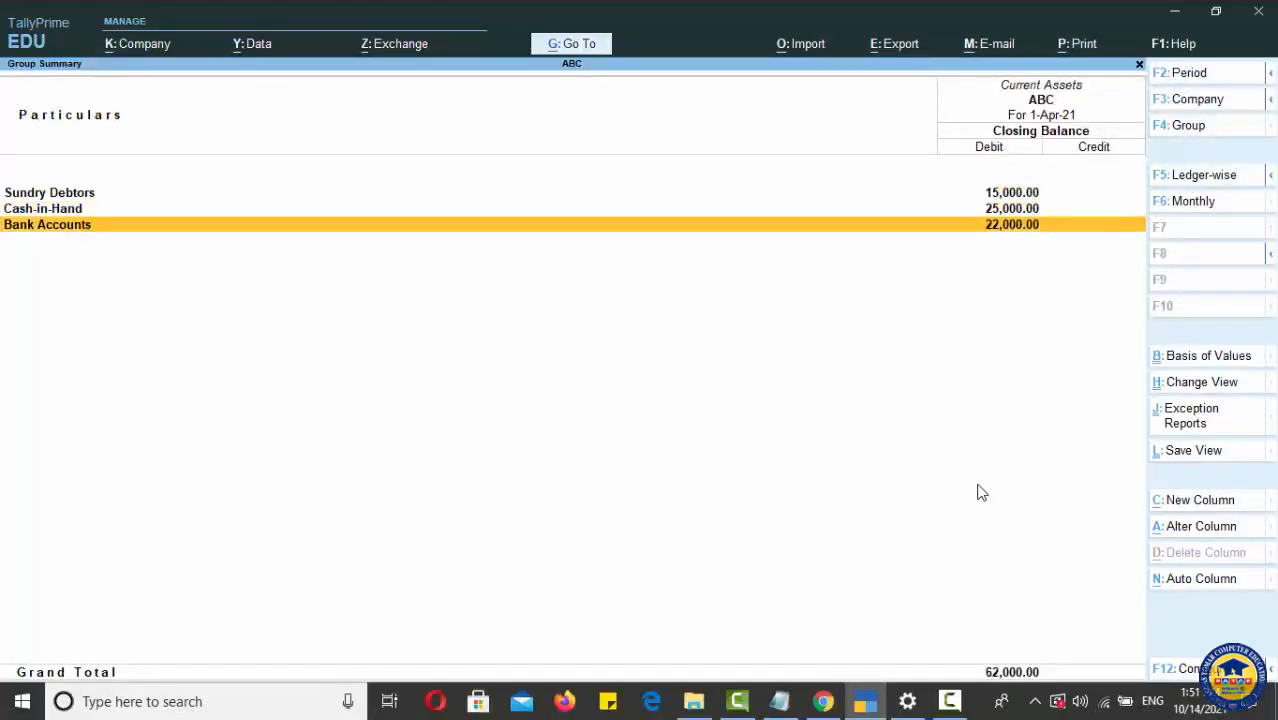
key("Return")
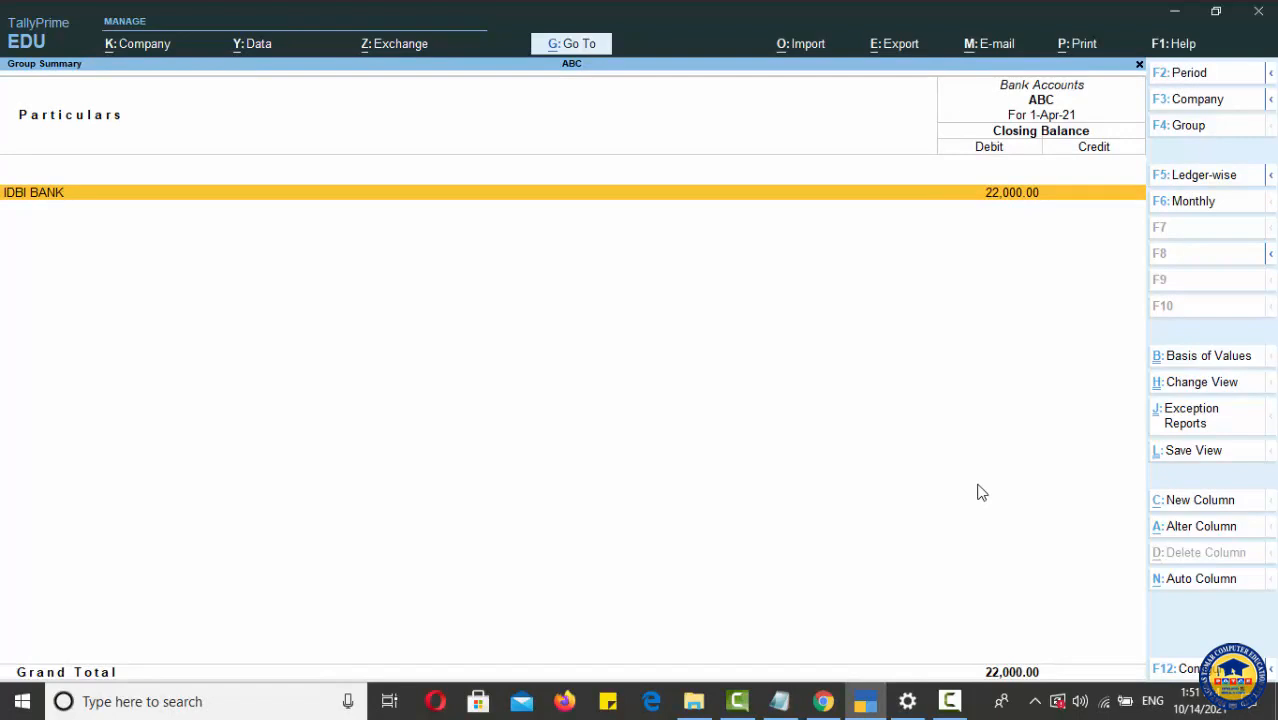
key("Escape")
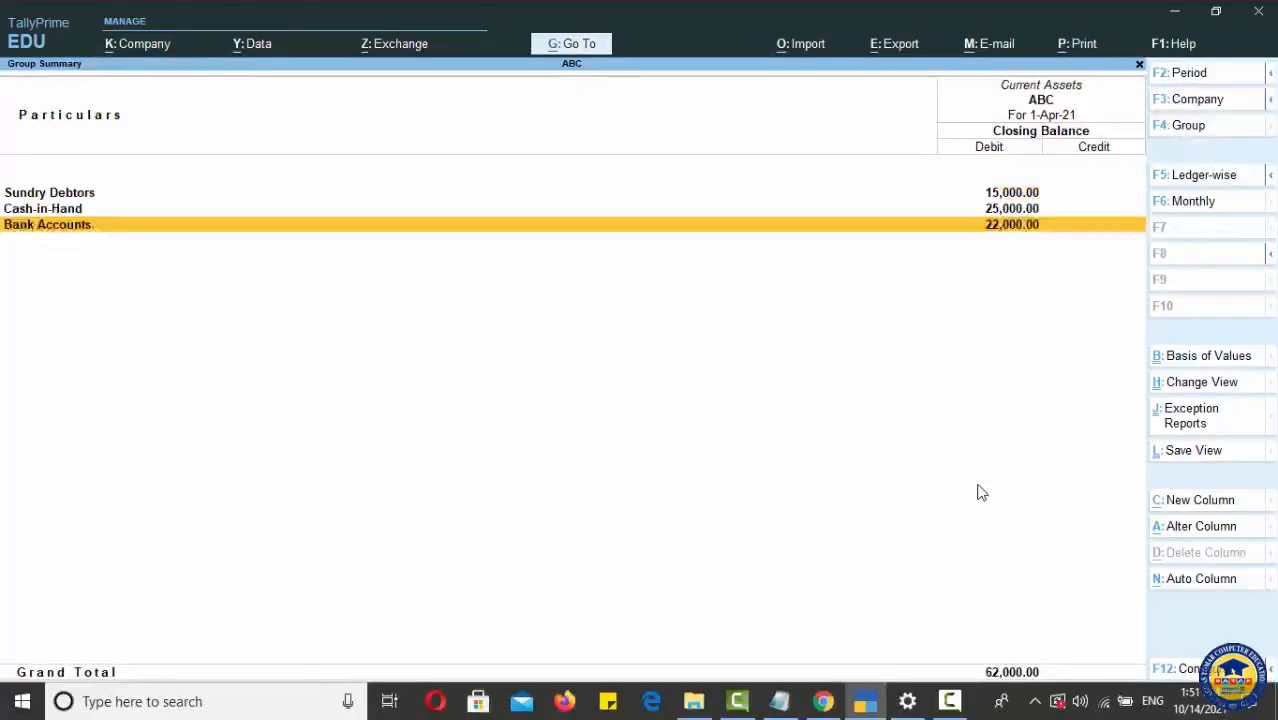
key("Escape")
key("Escape")
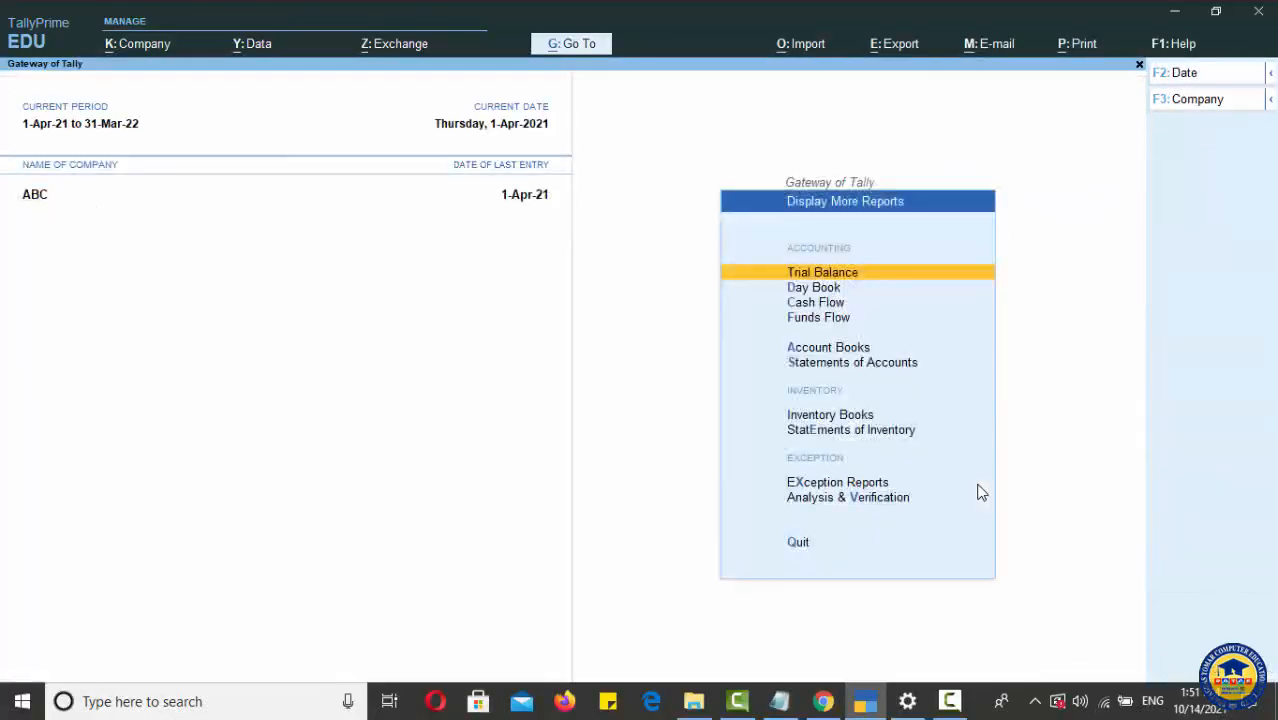